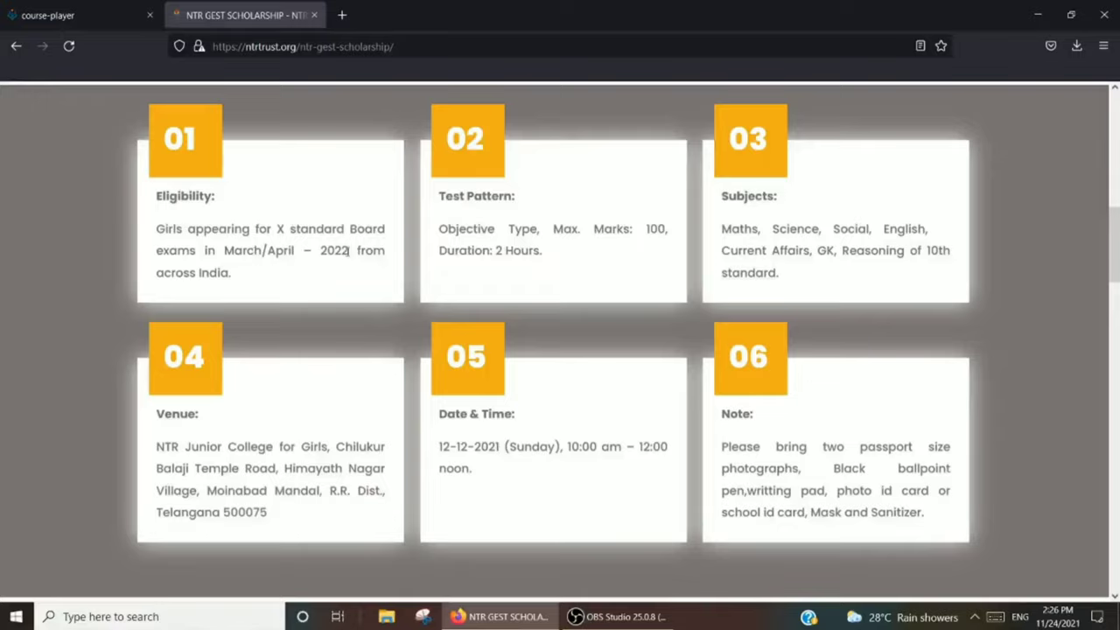
- Scroll the GEST page down past the venue and exam timing to the empty Student Details form
scroll(347, 251, up, 3)
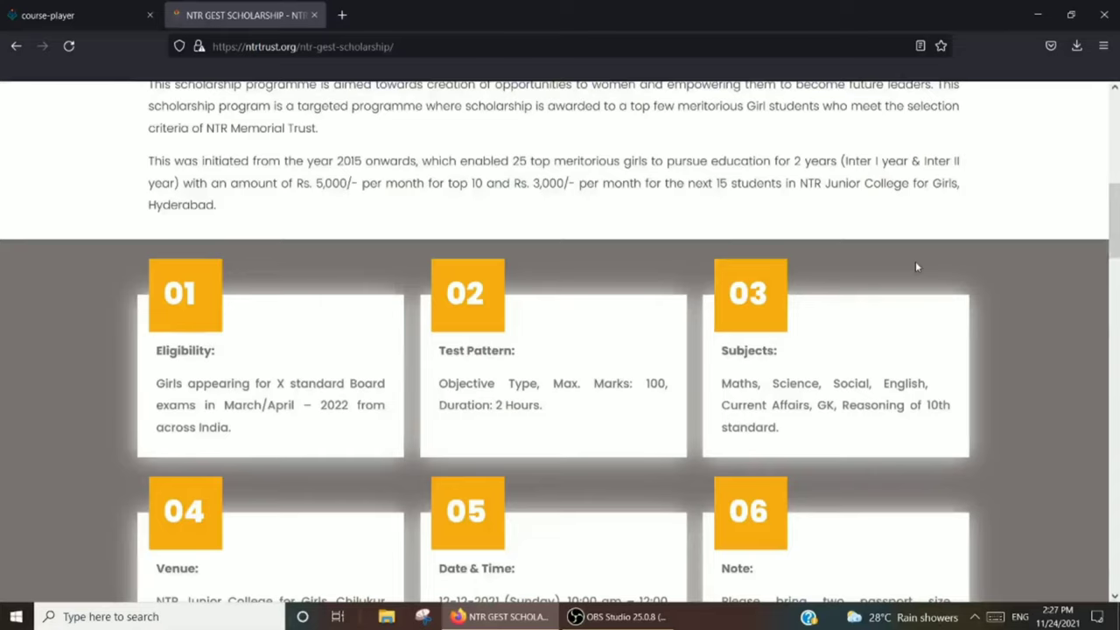
drag(1113, 226, 1107, 305)
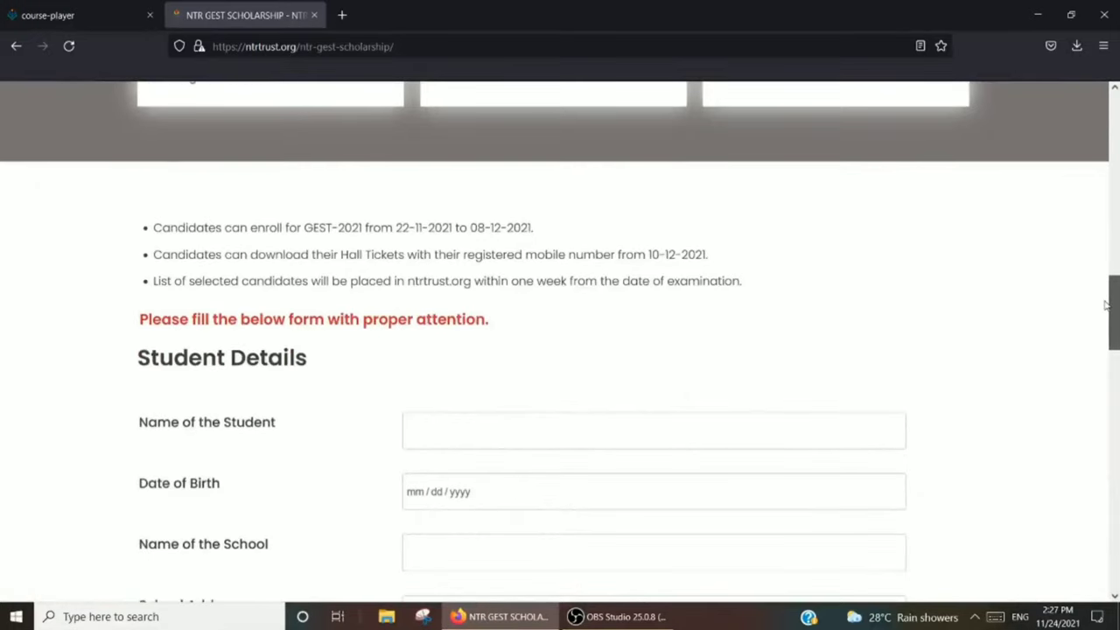
- Enter the student's name, pick the birth date, and type school name 'ZPHS SCHOOL ONGOLELE'
drag(1106, 304, 1106, 328)
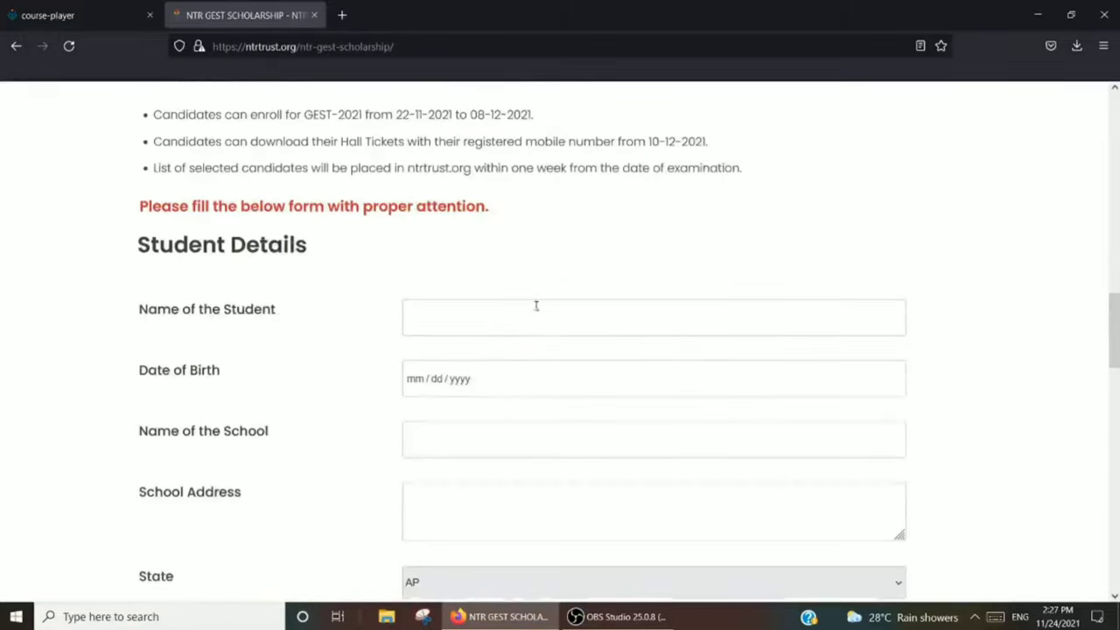
click(481, 314)
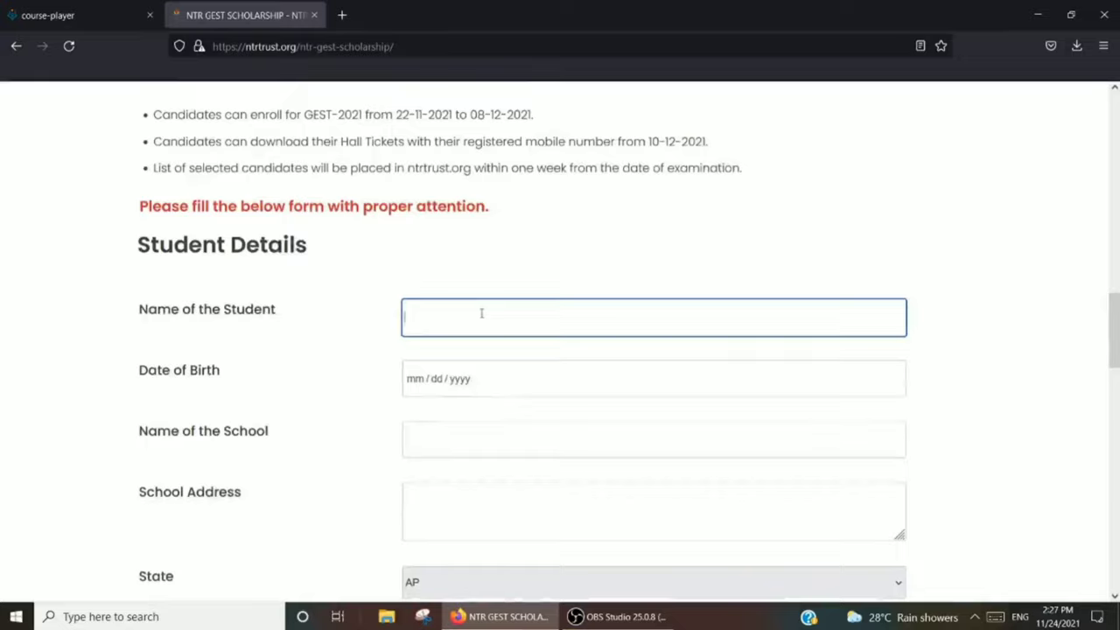
text(K)
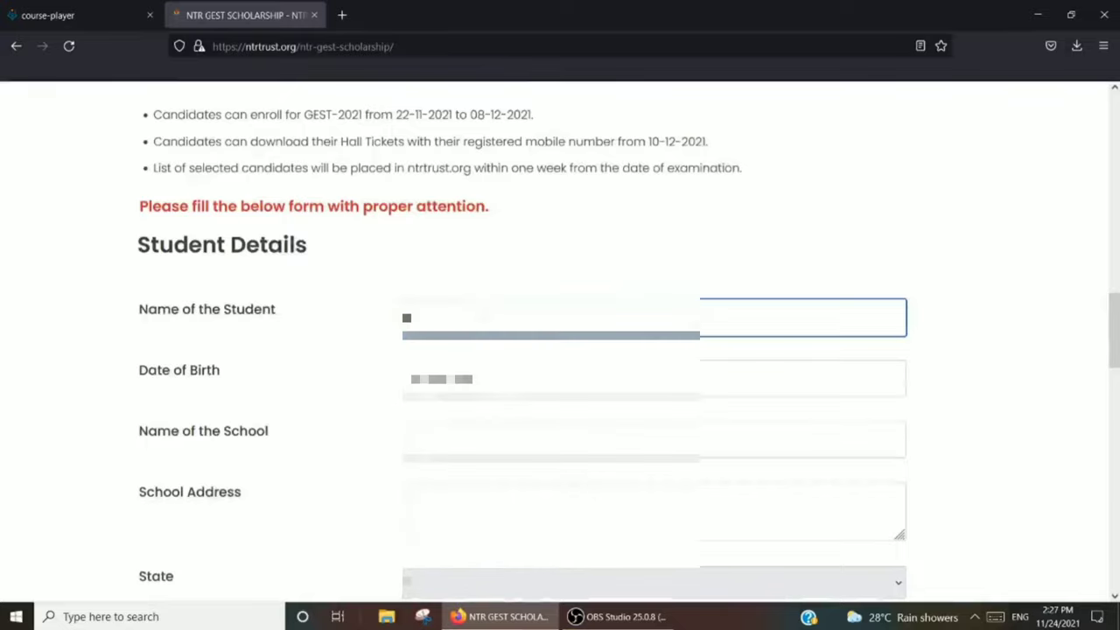
text( Sai K)
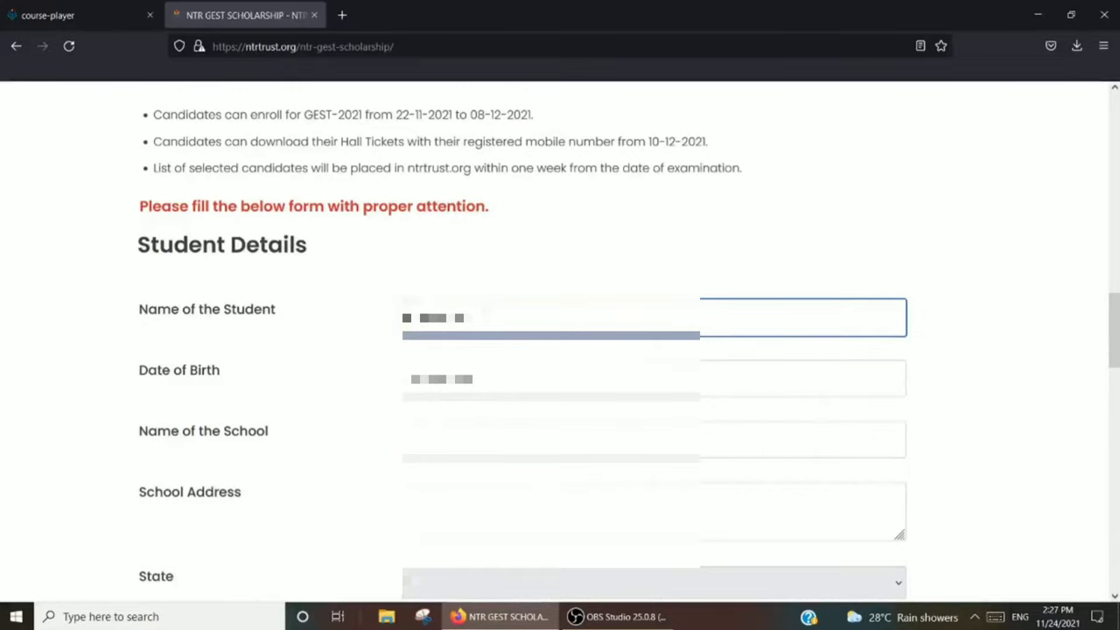
text(r)
click(418, 385)
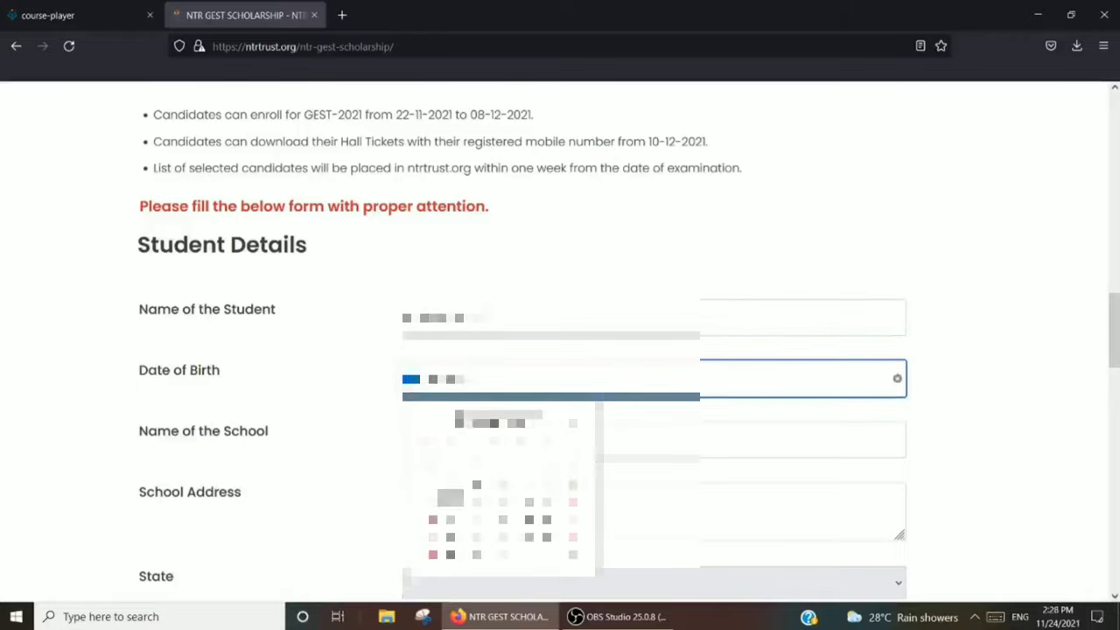
click(450, 498)
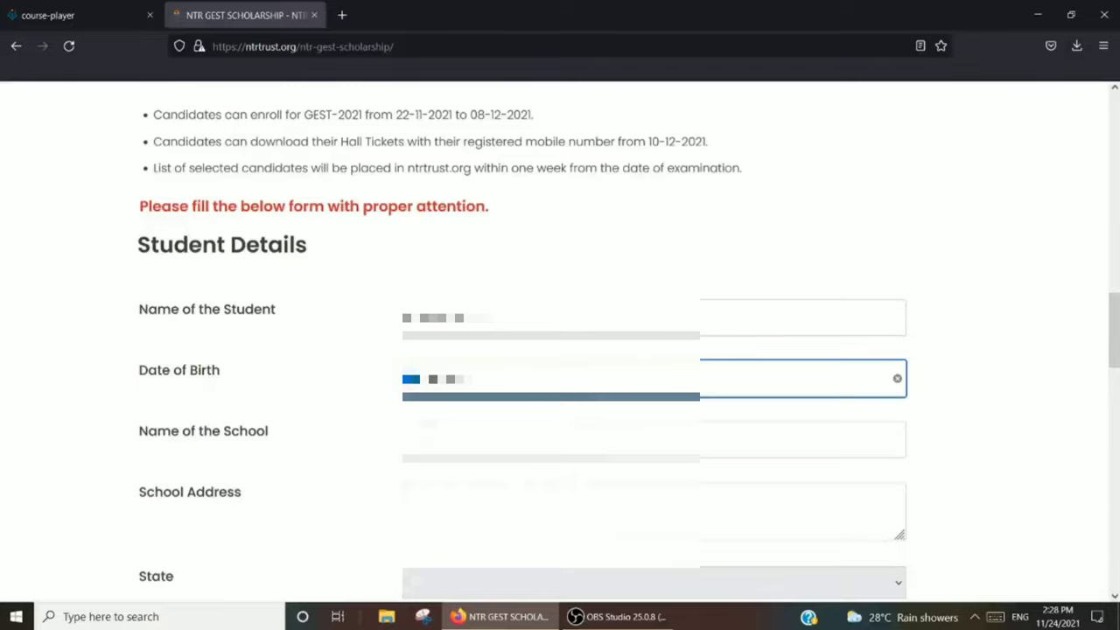
click(538, 440)
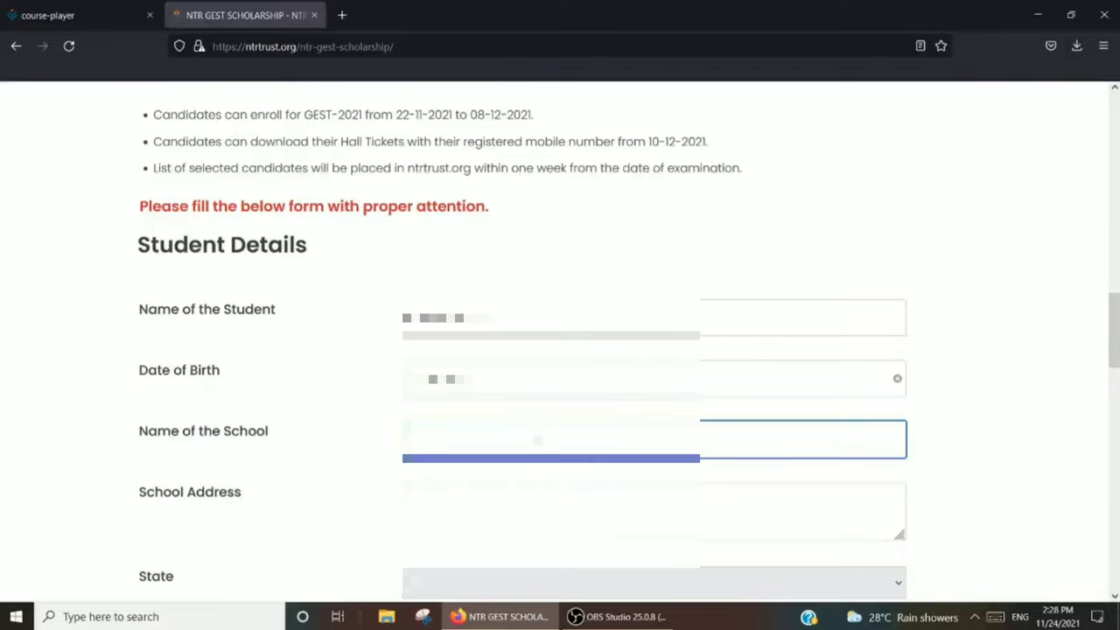
text(ZPHS SCHOOL)
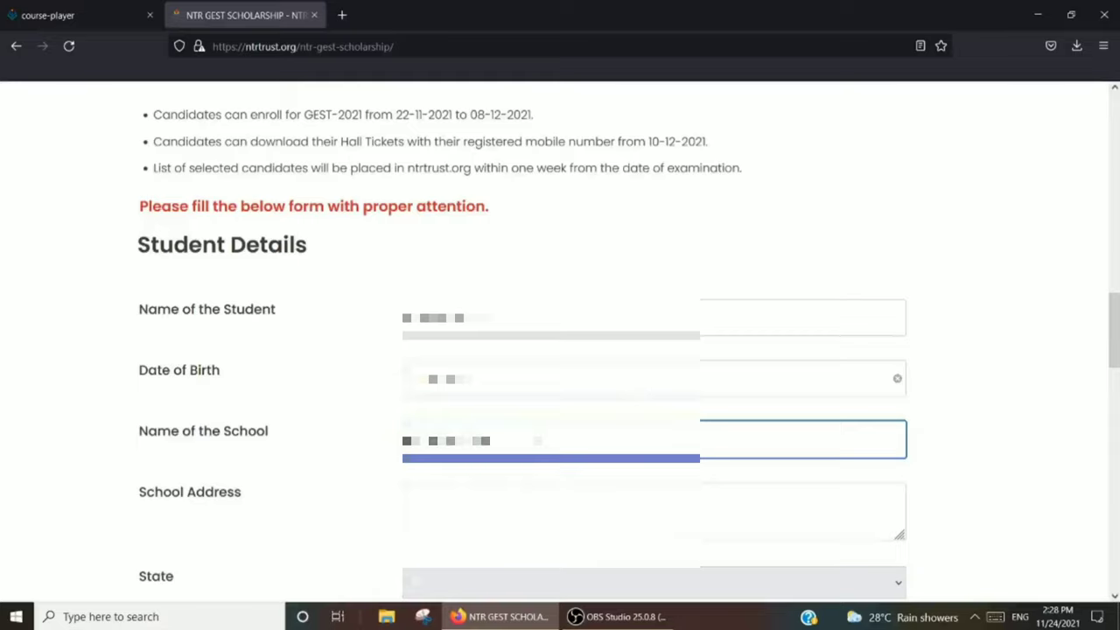
text( ONGOLE)
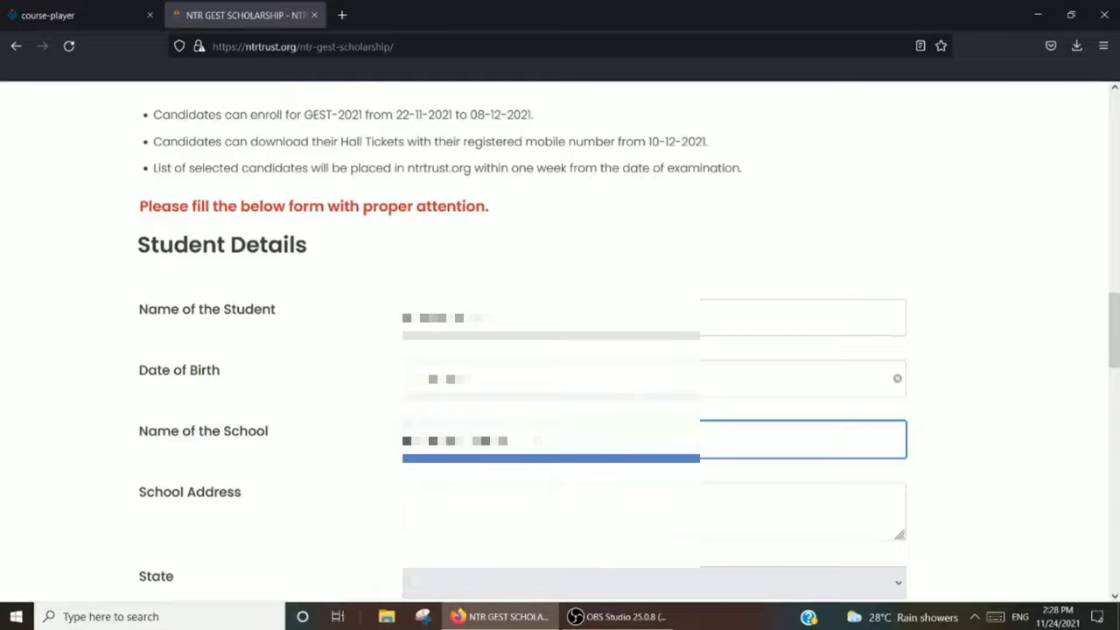
text(LE)
- Type the school's three-line address with town, state and PIN code lines
click(503, 510)
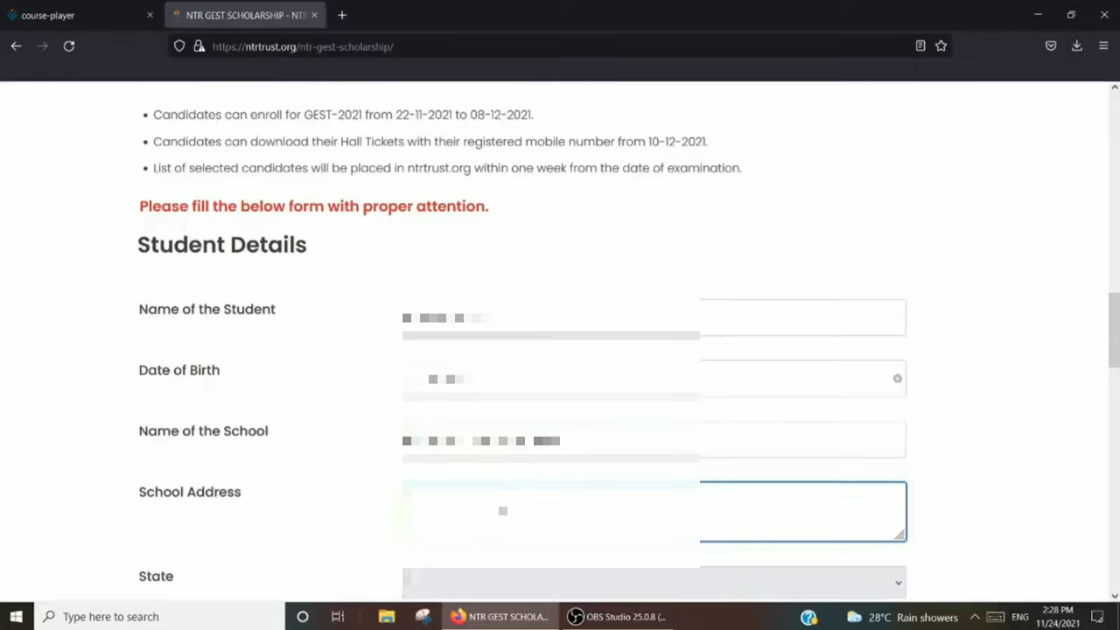
text(ONGOLE)
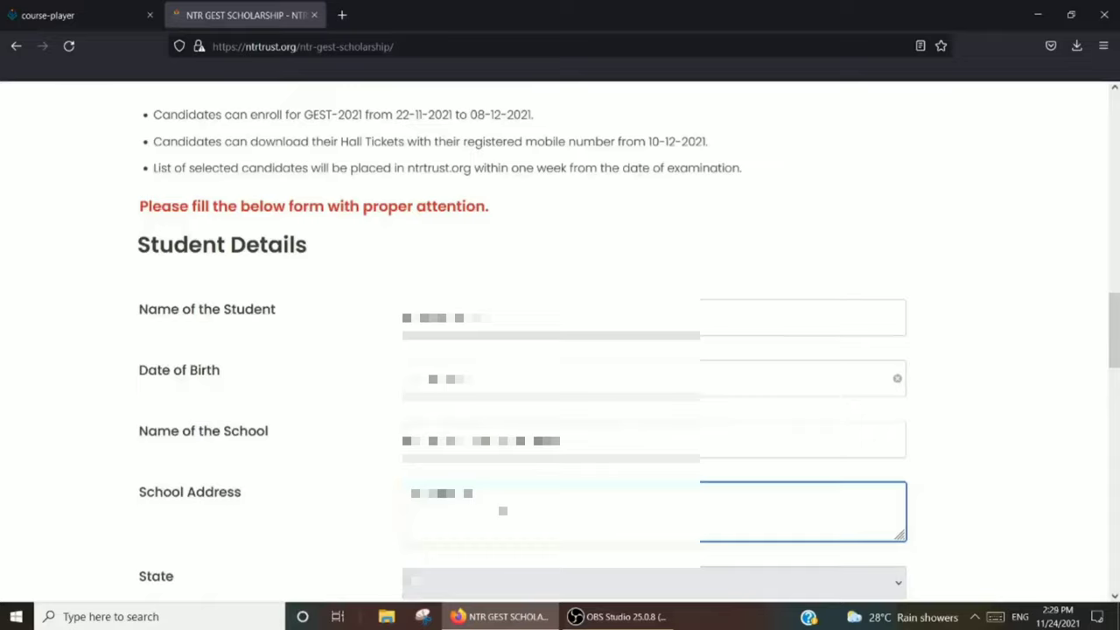
key(Return)
text(ANDHRA)
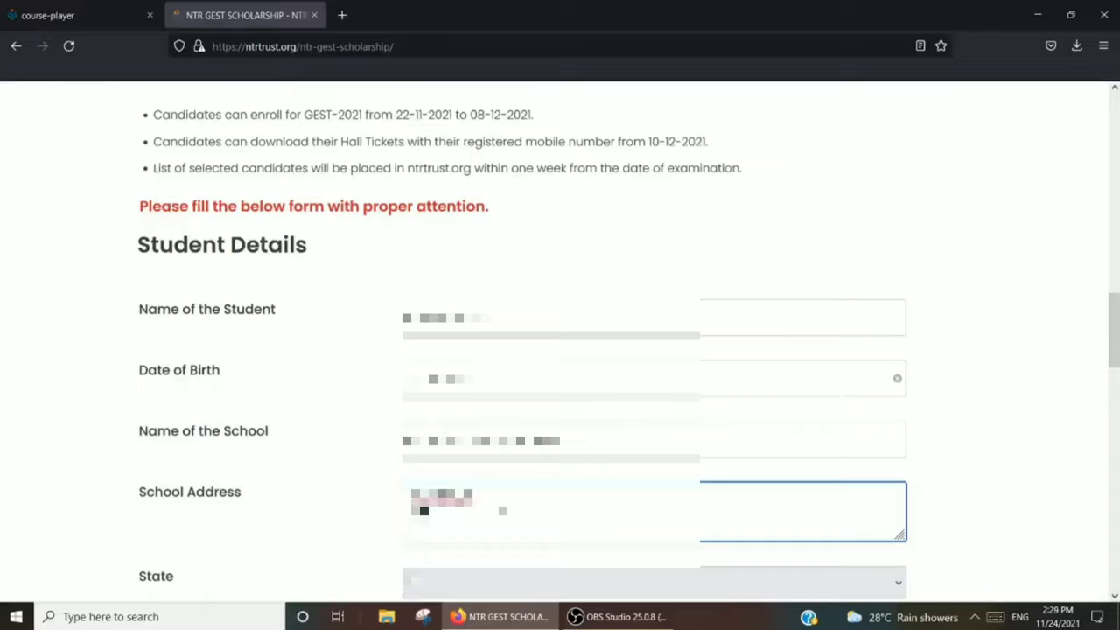
text( PRADESH)
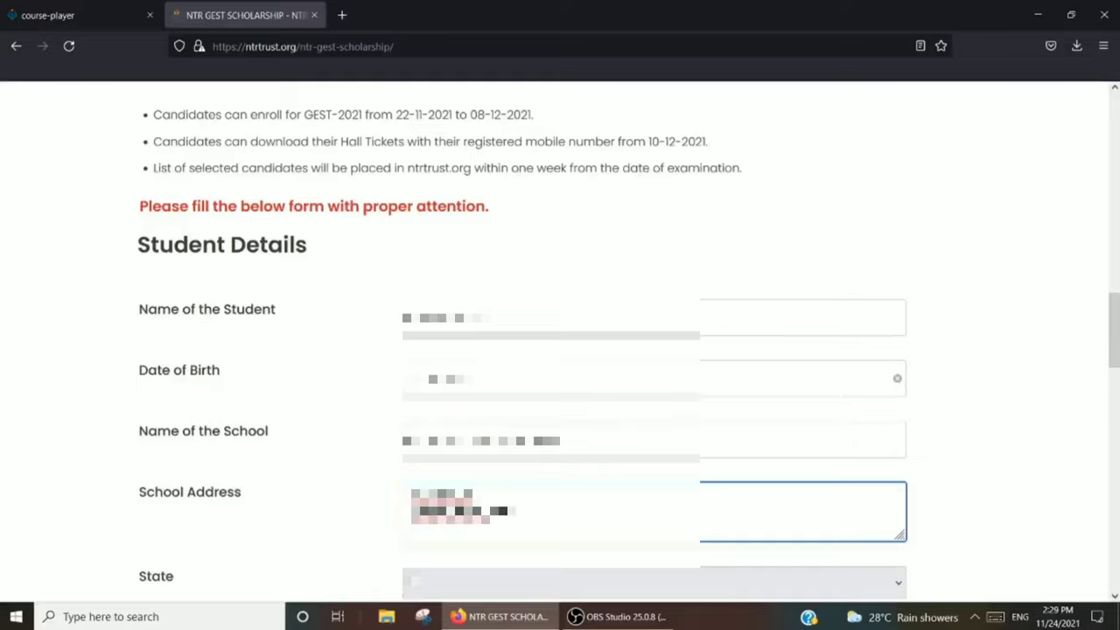
key(Return)
text(523001)
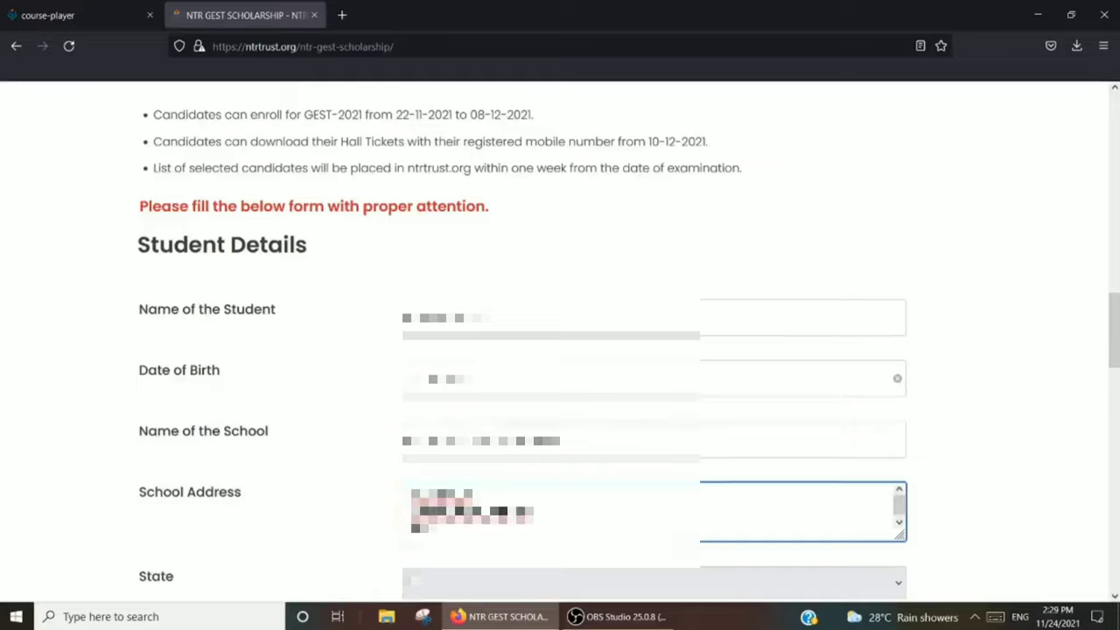
text(-523001AP)
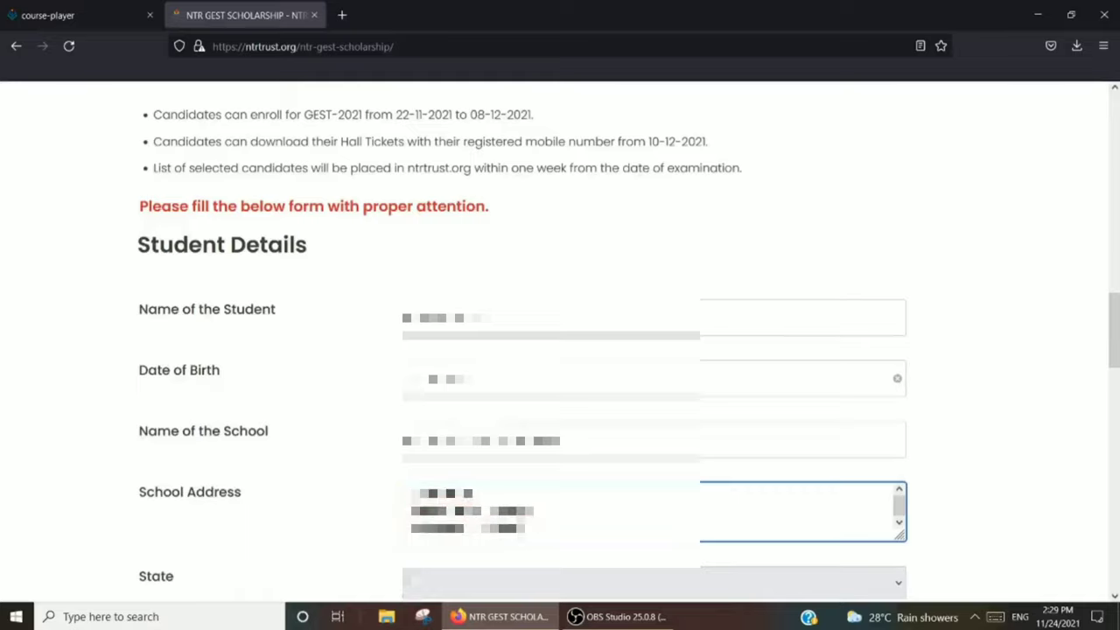
scroll(1113, 346, down, 1)
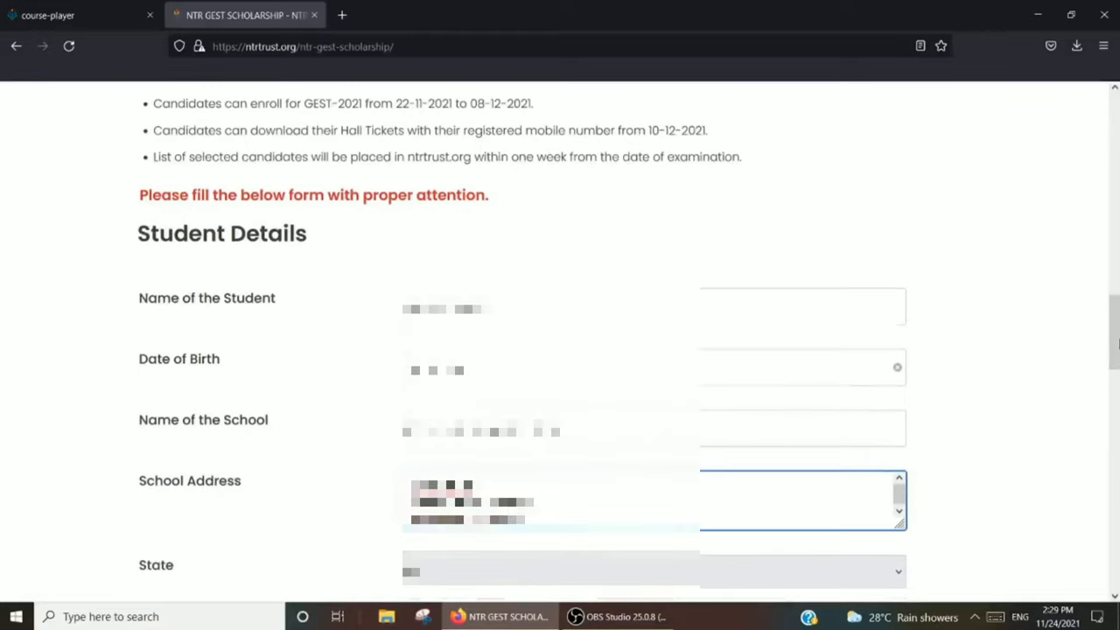
text(52)
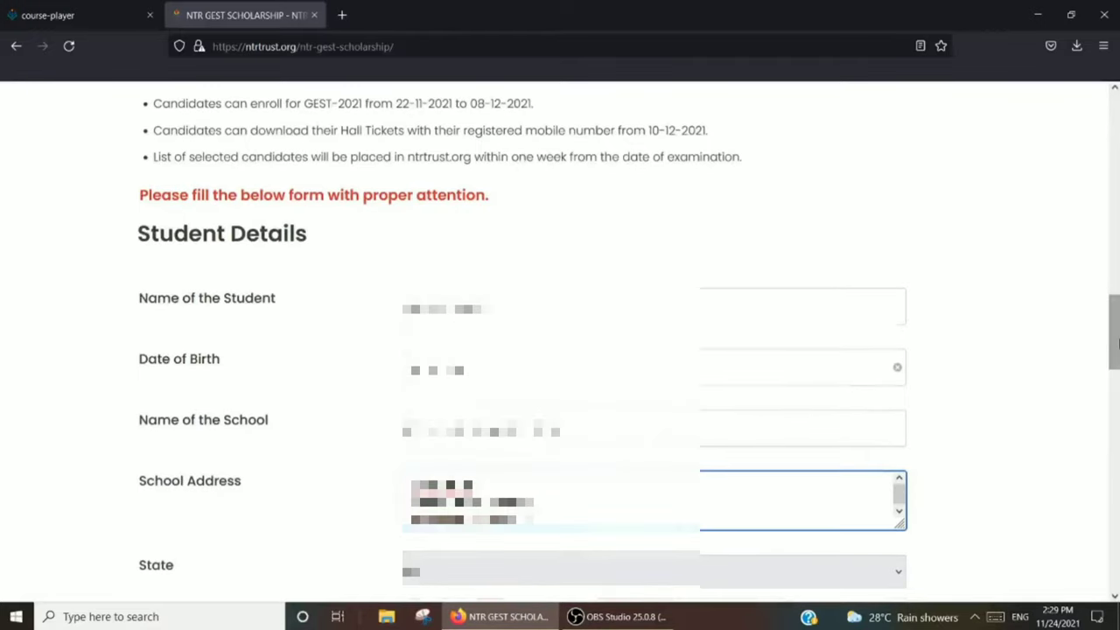
text(0)
drag(1113, 321, 1115, 383)
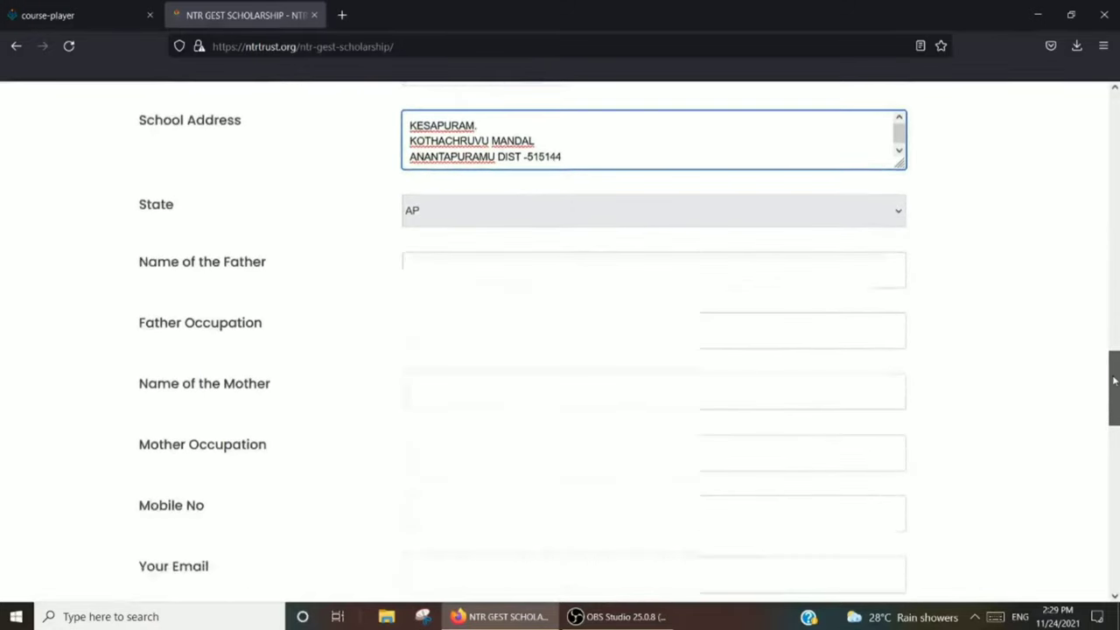
- Enter the father's name and occupation 'POLICE DEPARTMENT'
click(435, 266)
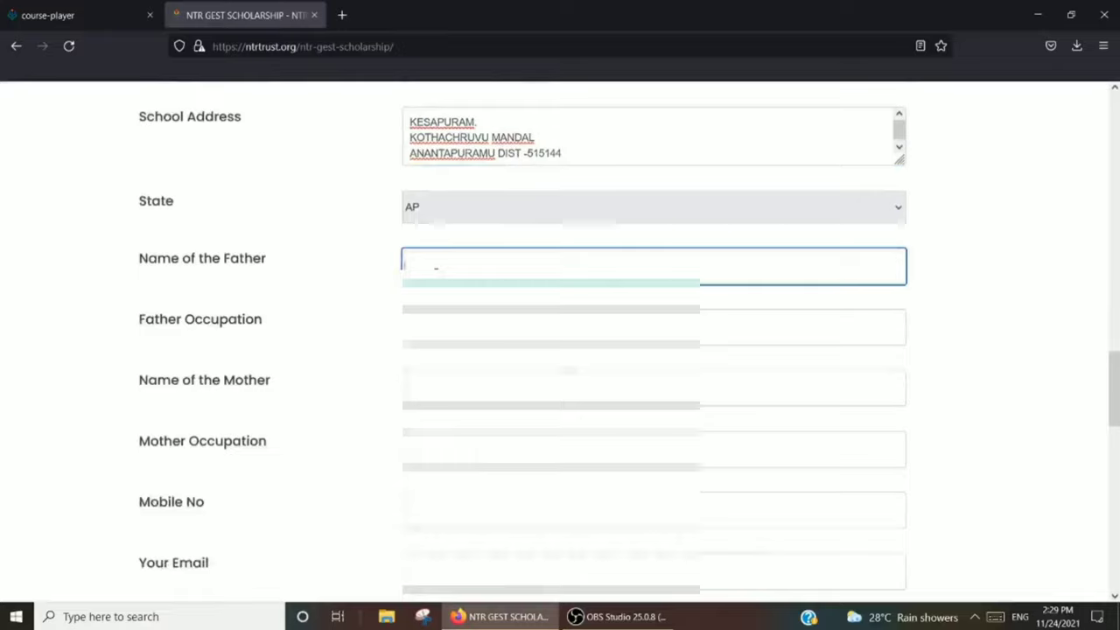
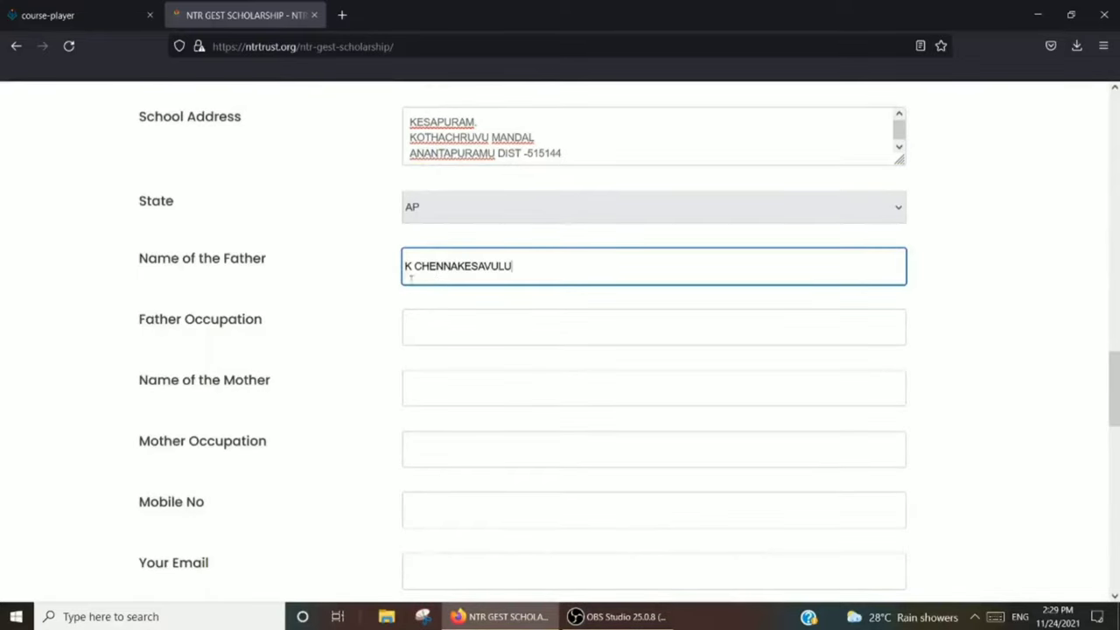
click(434, 332)
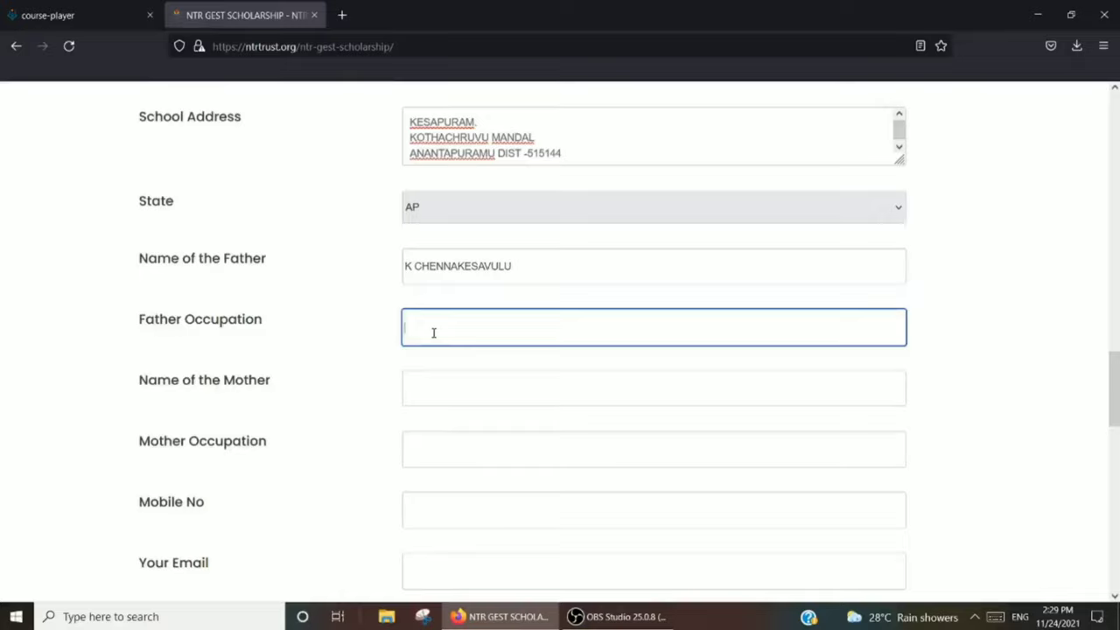
text(POLICE DEP)
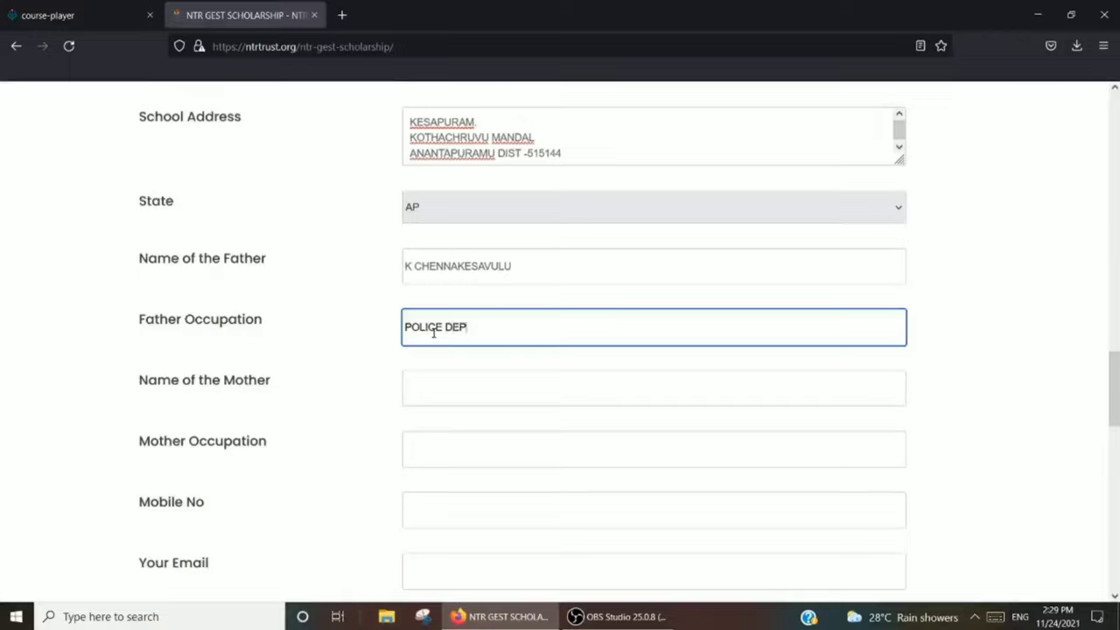
text(ARTMENT)
- Enter the mother's name and occupation 'HOUSE WIFE', correcting the typo
click(423, 387)
text(K )
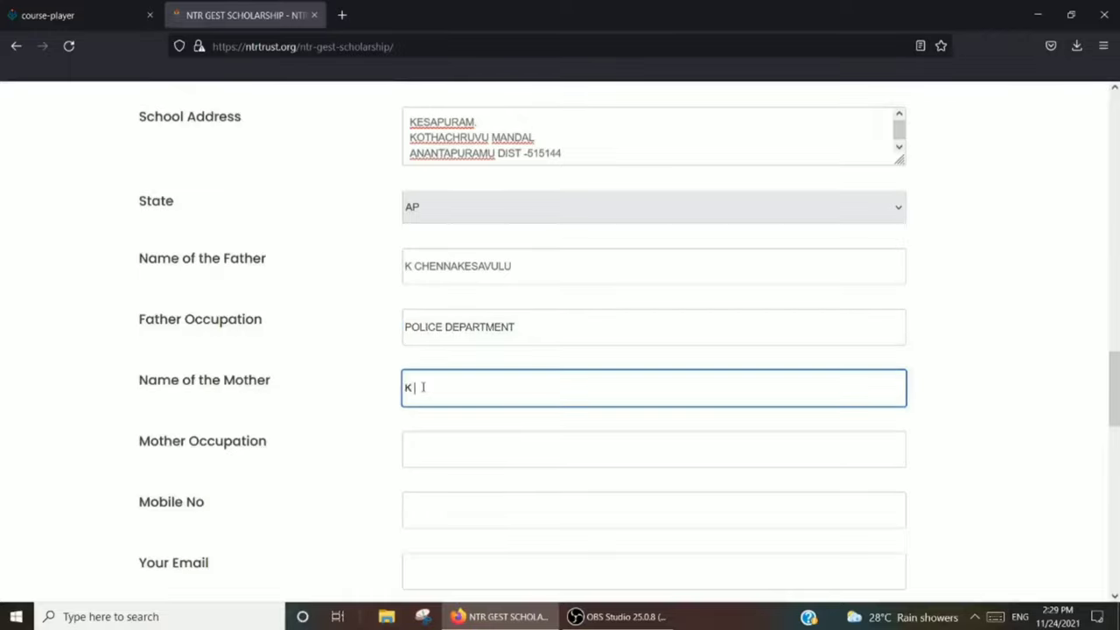
text(PRAMEELA)
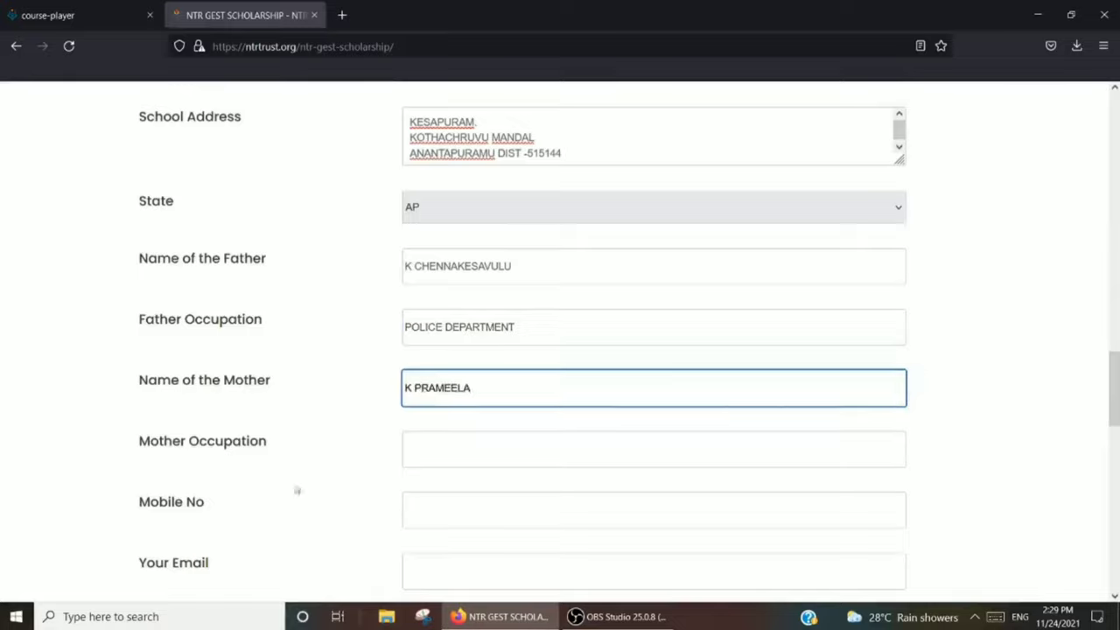
click(423, 448)
text(W)
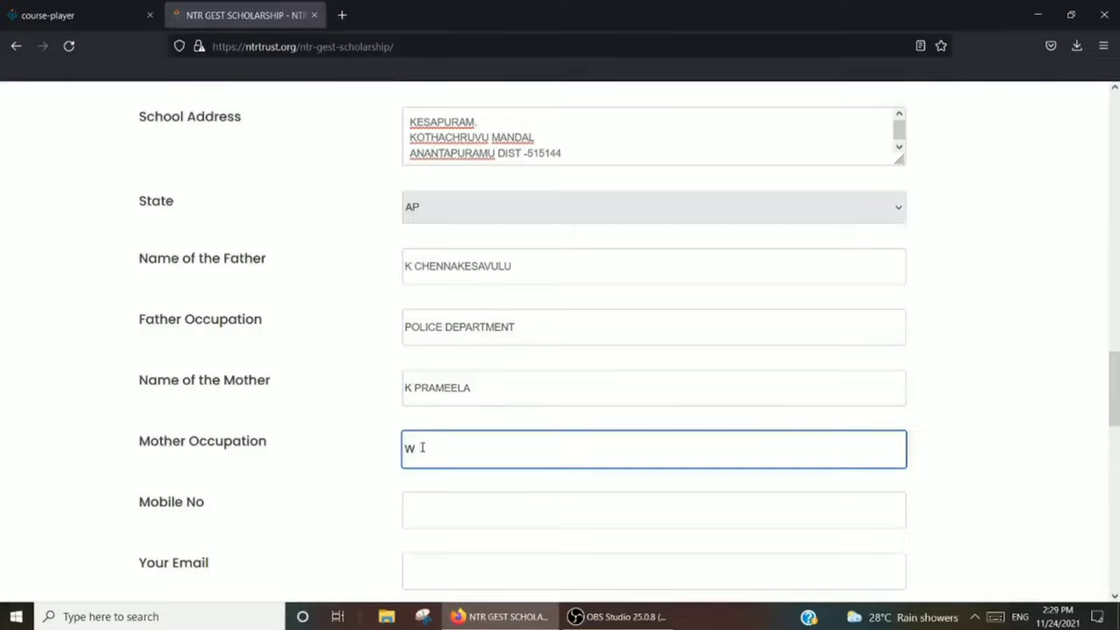
key(BackSpace)
text(HOSE WIFE)
click(418, 449)
text(U)
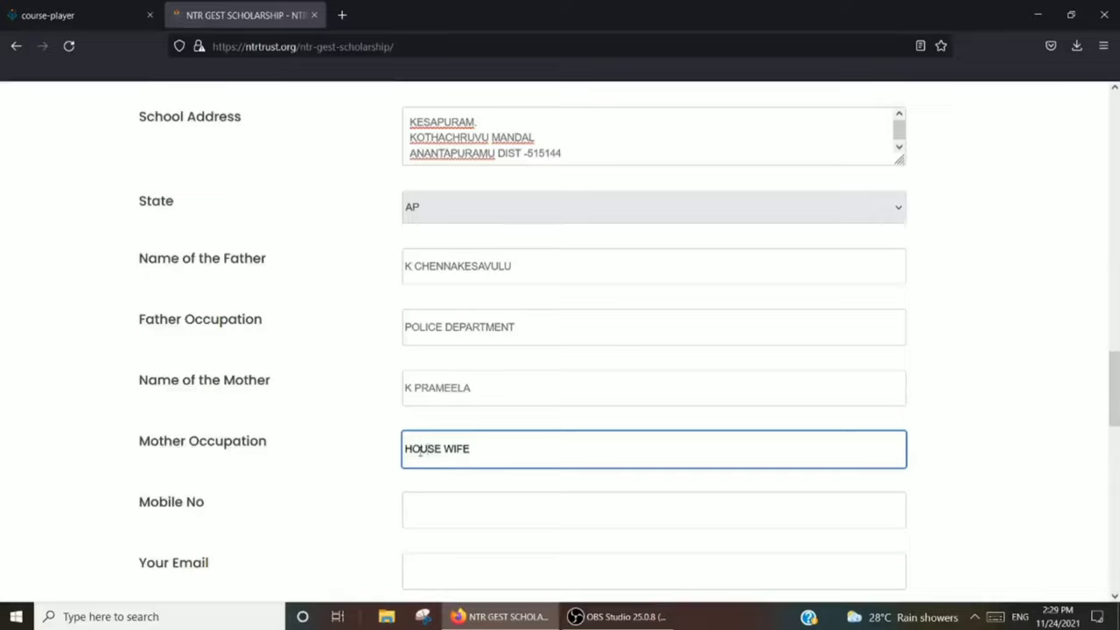
click(464, 519)
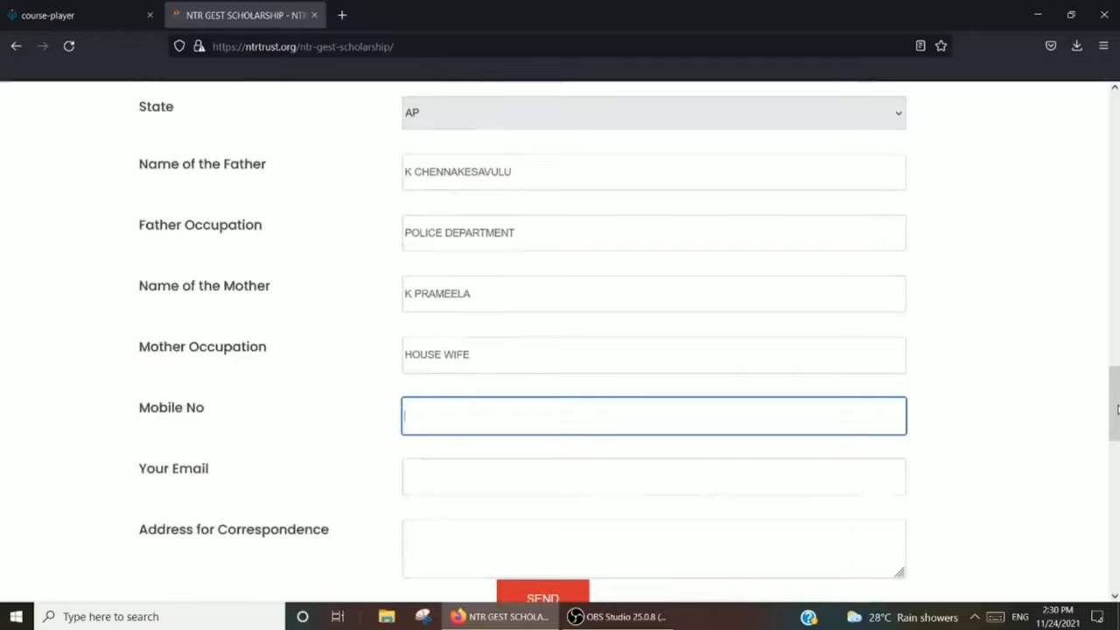
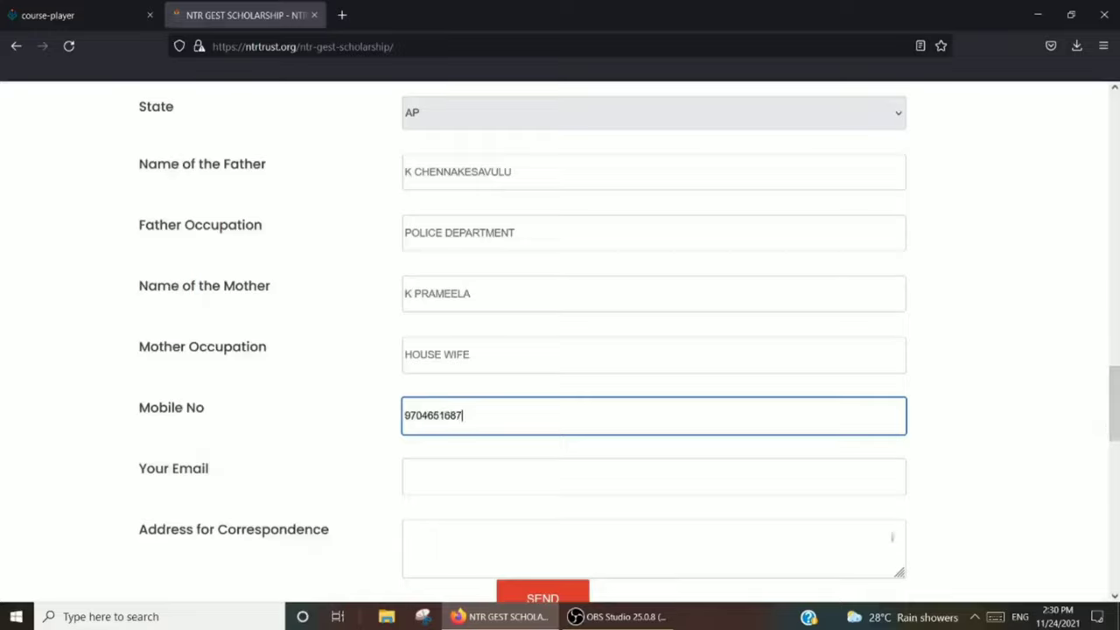
- Fill in the contact's mobile number and e-mail address, retyping the e-mail after mistakes
click(551, 485)
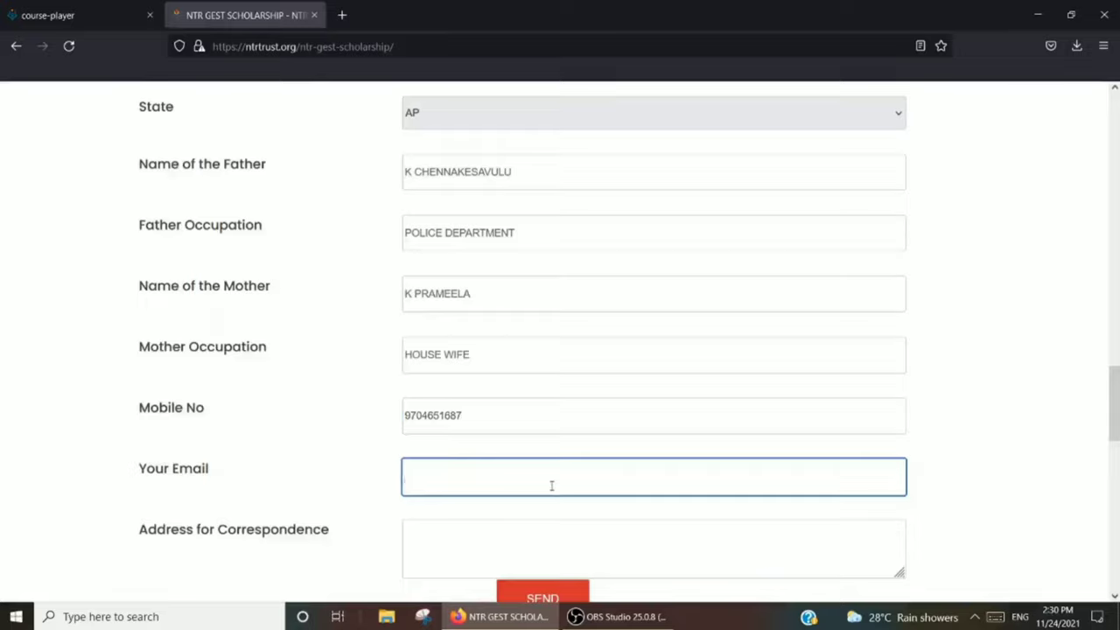
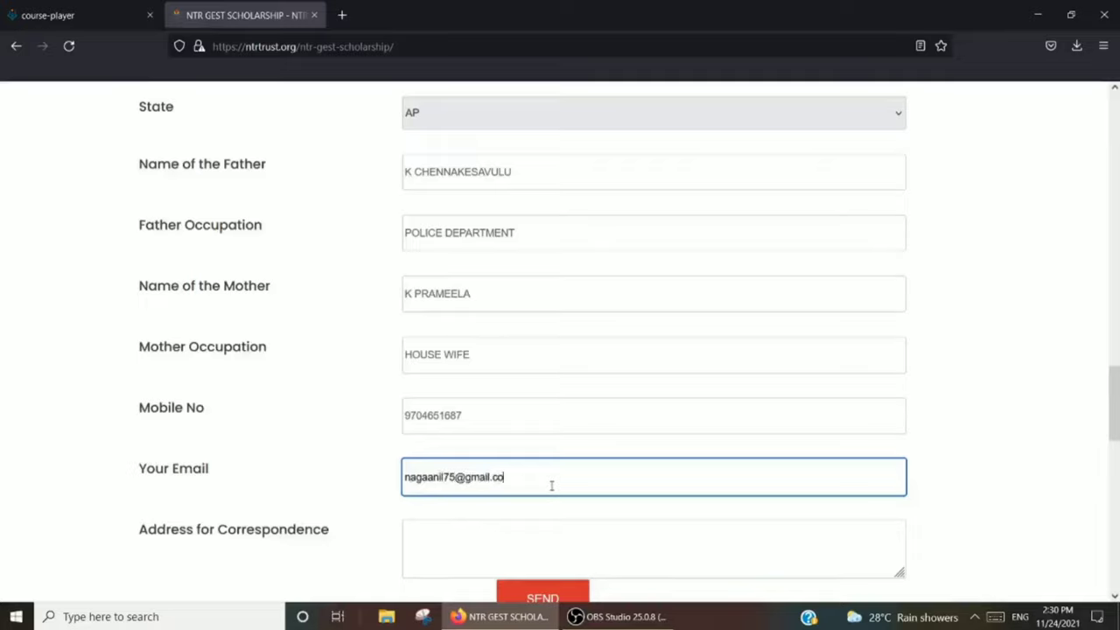
scroll(551, 486, down, 3)
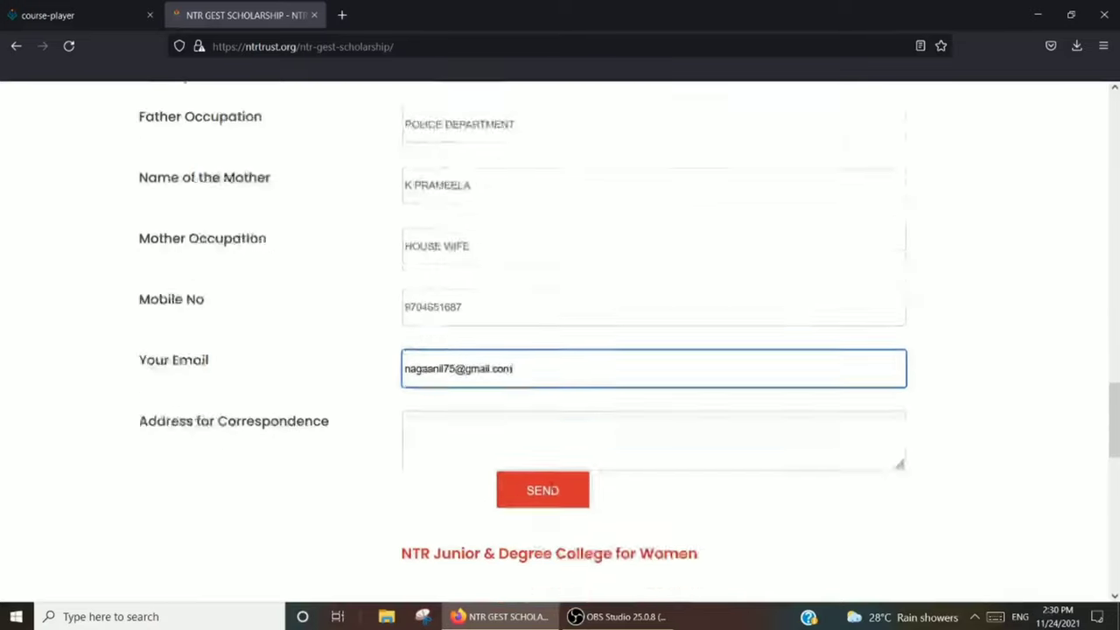
- Type the first part of the postal address into Address for Correspondence
click(542, 384)
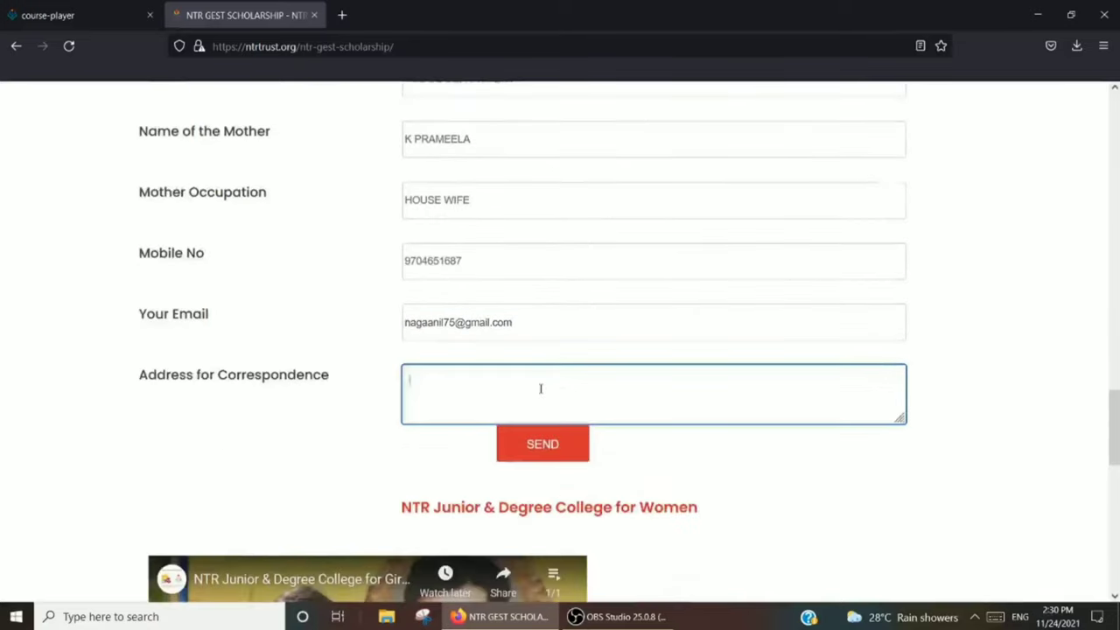
text(KES)
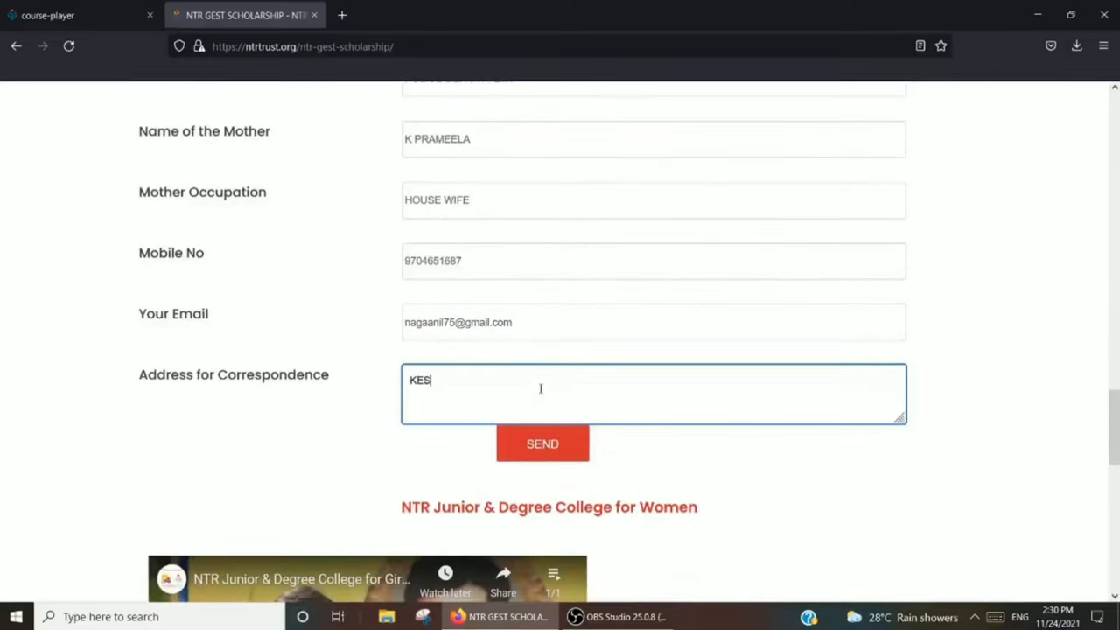
text(APURAM)
text(, )
text(KOTHACHE)
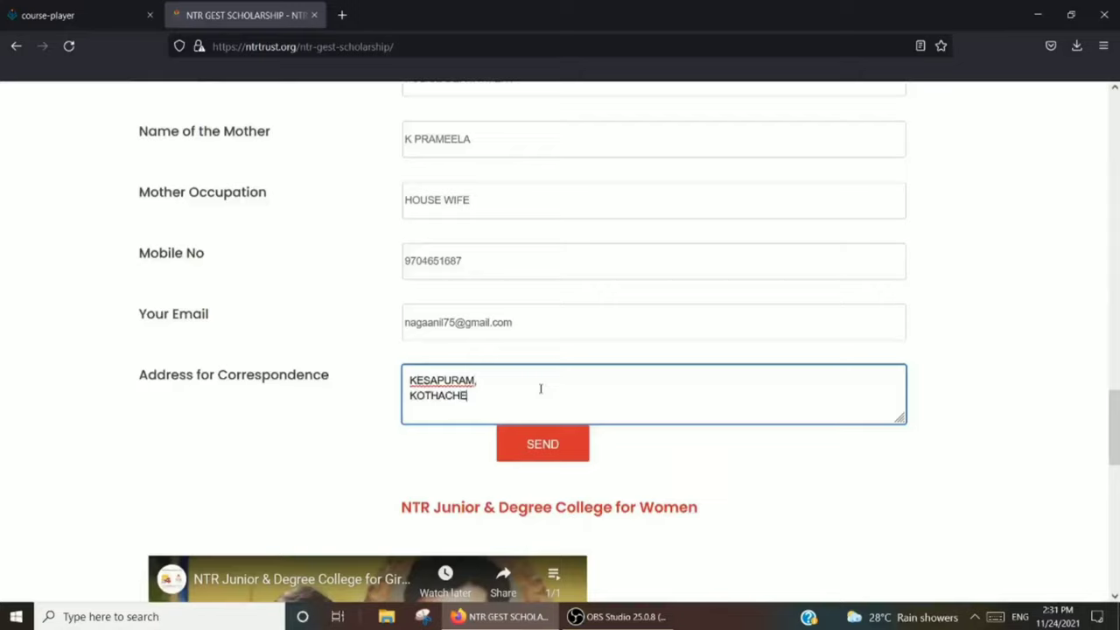
text(RUVU)
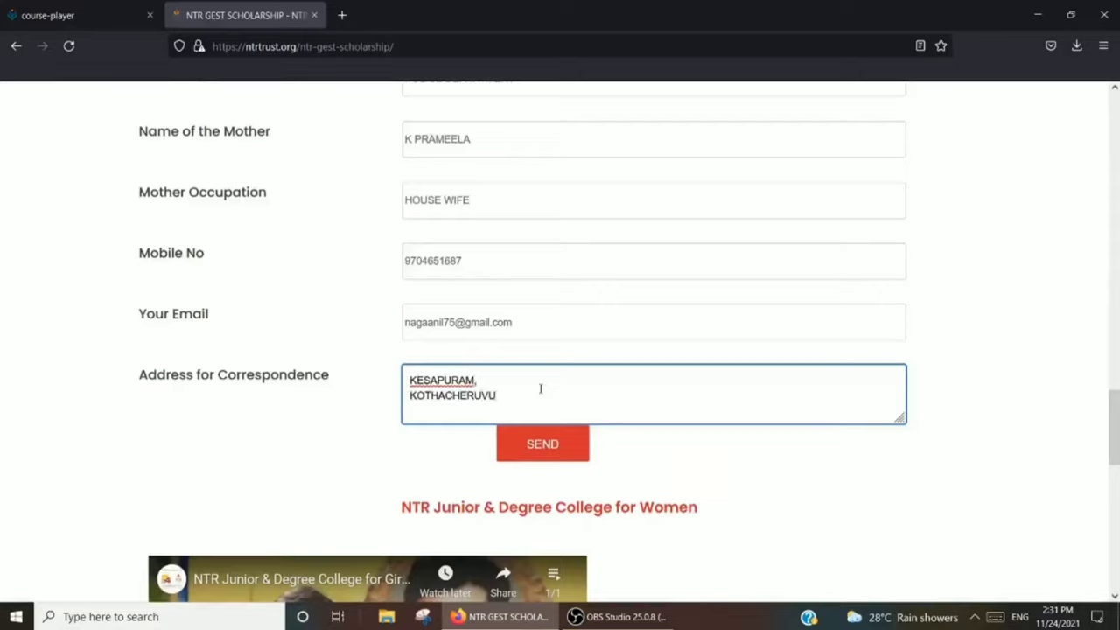